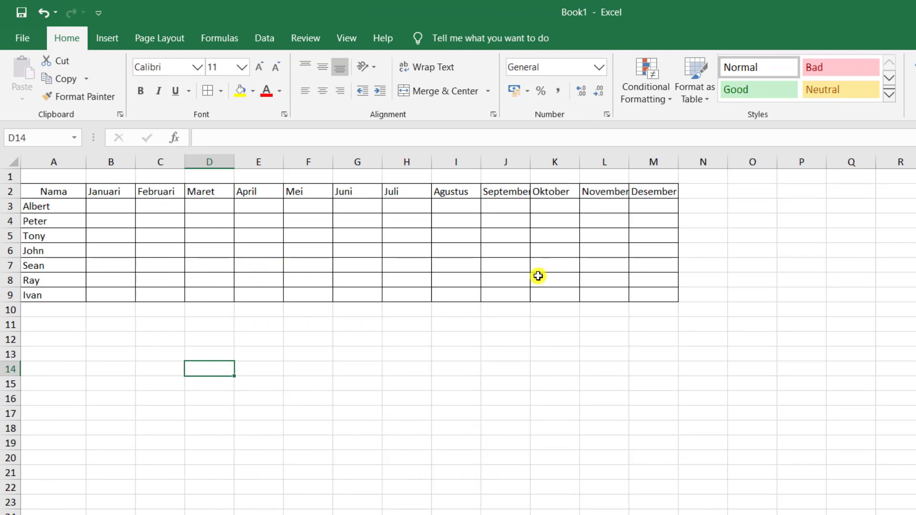
Select the month header cells B2:M2, Januari through Desember.
left_click(160, 339)
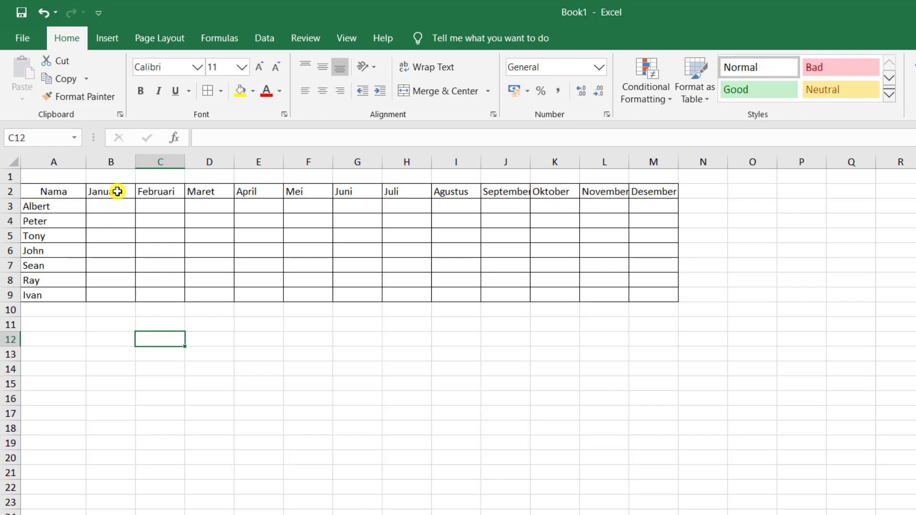
left_click(118, 192)
mouse_move(117, 192)
left_mouse_down()
mouse_move(594, 206)
mouse_move(655, 193)
left_mouse_up()
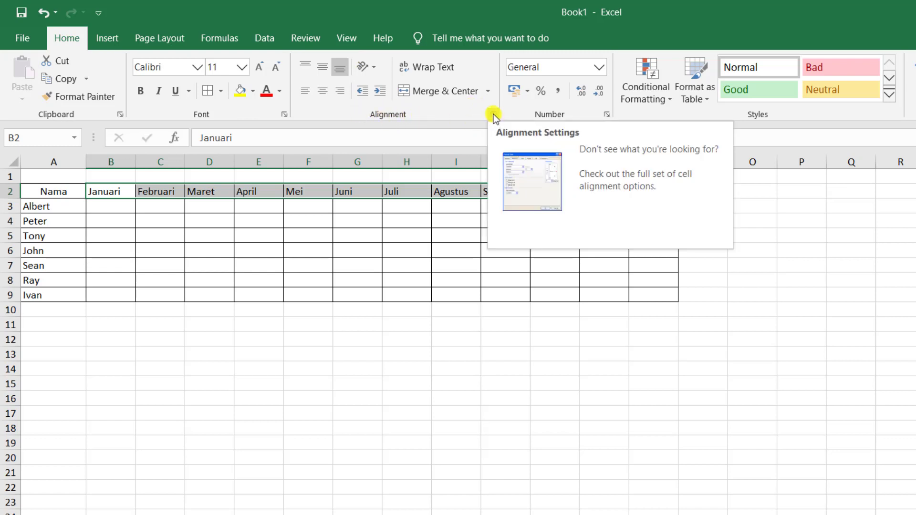
Set the Januari–Desember header text orientation to 90 degrees in the Alignment settings.
left_click(493, 114)
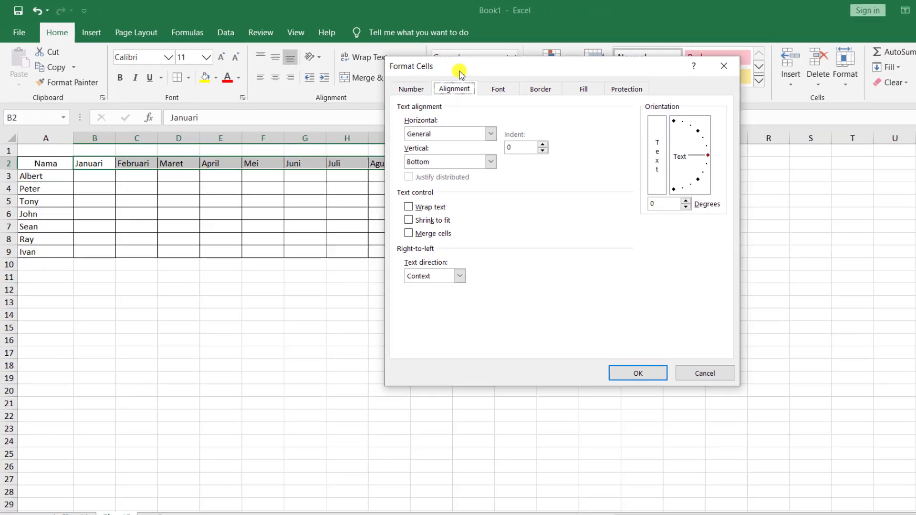
left_click_drag(460, 127, 612, 156)
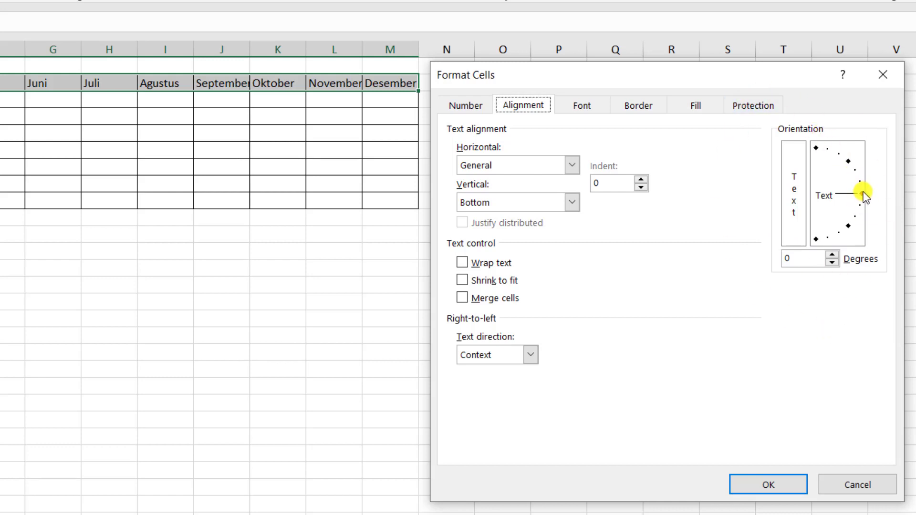
mouse_move(864, 193)
left_mouse_down()
mouse_move(853, 168)
mouse_move(815, 148)
left_mouse_up()
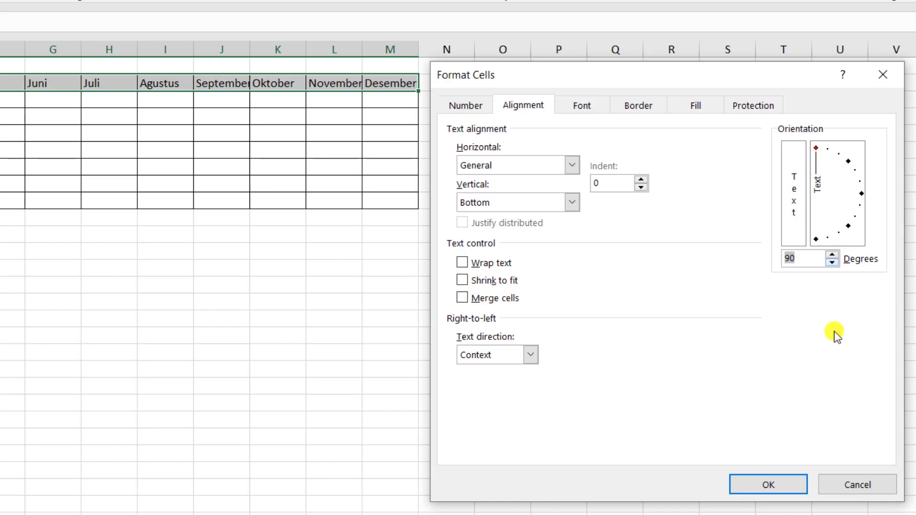
left_click(790, 485)
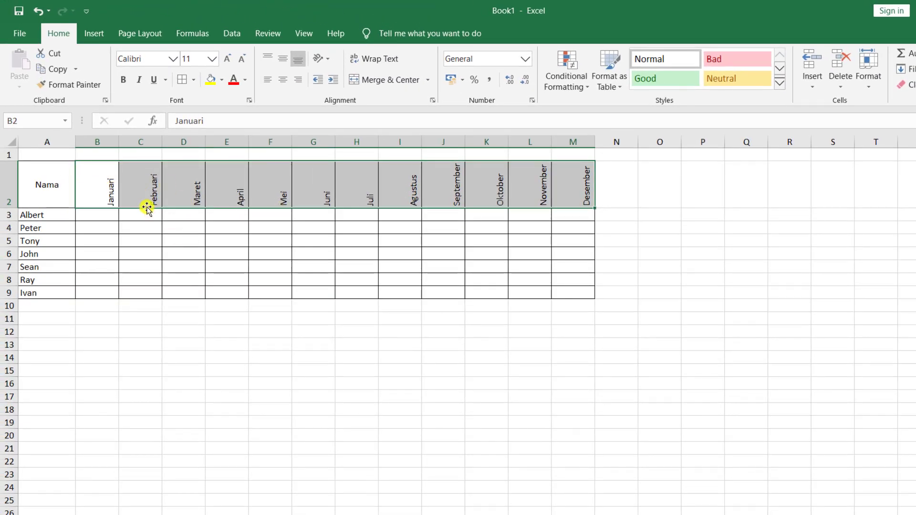
Narrow month columns B through M to one equal width of 4.11.
left_click_drag(122, 196, 575, 191)
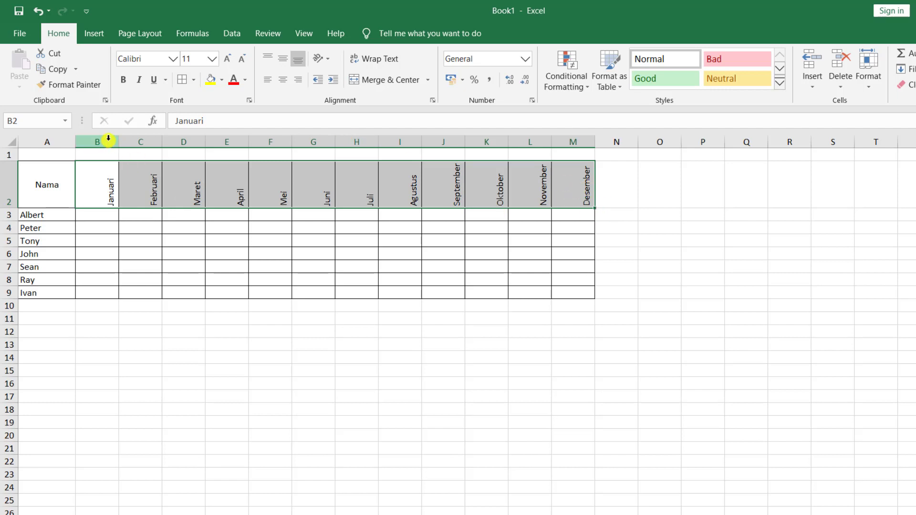
mouse_move(109, 139)
left_mouse_down()
mouse_move(557, 156)
mouse_move(578, 154)
mouse_move(576, 143)
left_mouse_up()
left_click(319, 187)
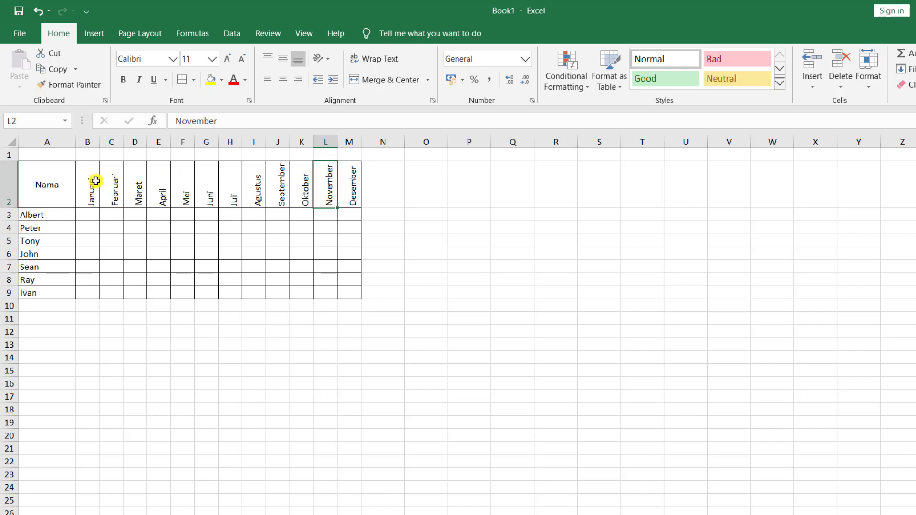
left_click_drag(91, 181, 343, 187)
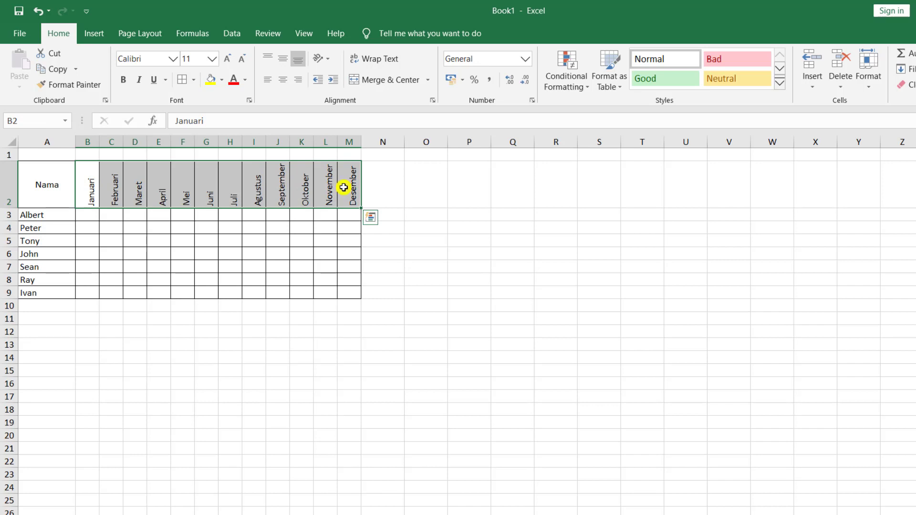
Change the month headers' orientation to -90 degrees in Format Cells so they read top to bottom.
right_click(343, 188)
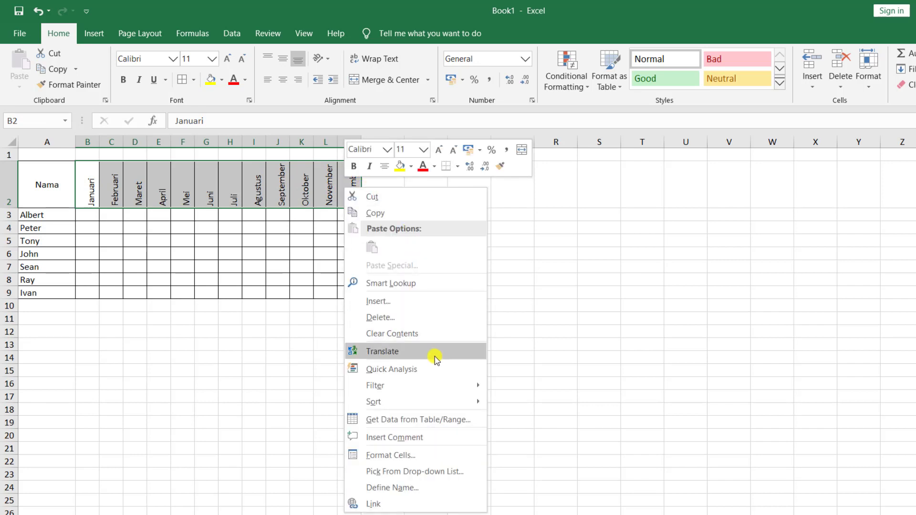
left_click(449, 459)
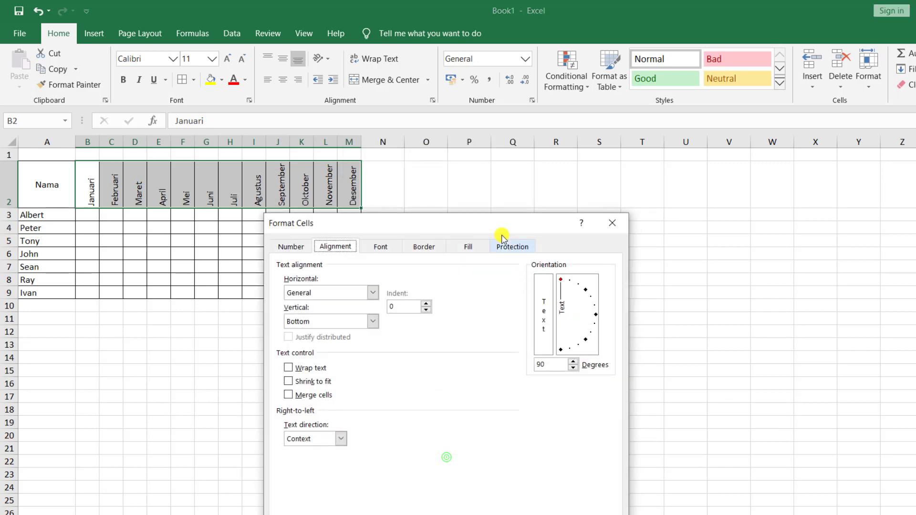
left_click_drag(490, 220, 598, 170)
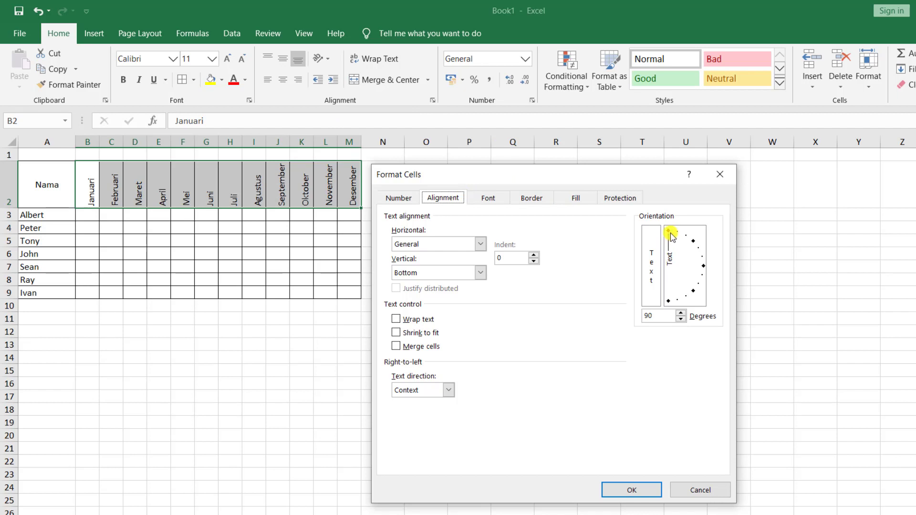
mouse_move(669, 234)
left_mouse_down()
mouse_move(708, 277)
mouse_move(666, 317)
left_mouse_up()
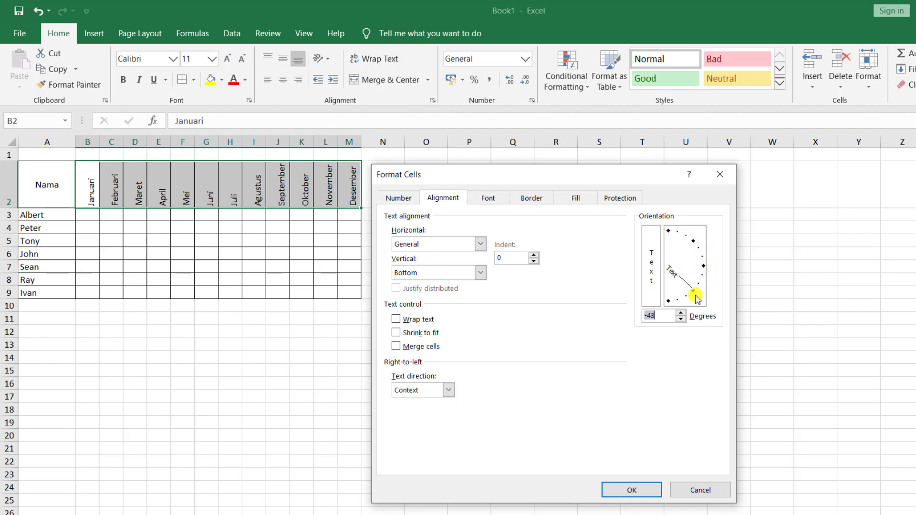
left_click(651, 315)
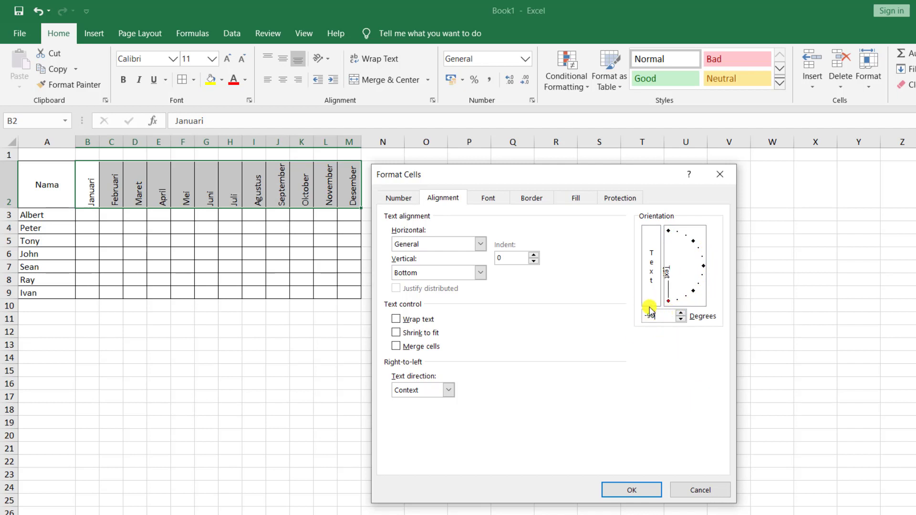
left_click(654, 489)
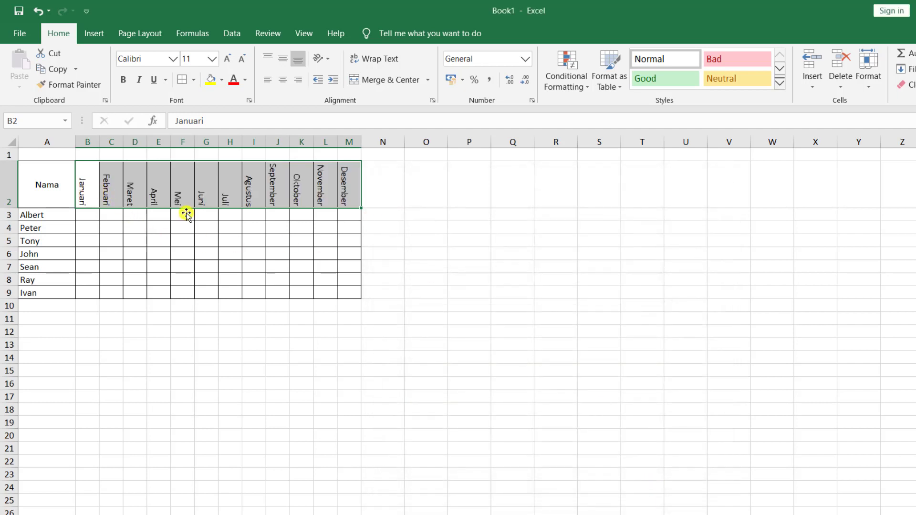
left_click(388, 193)
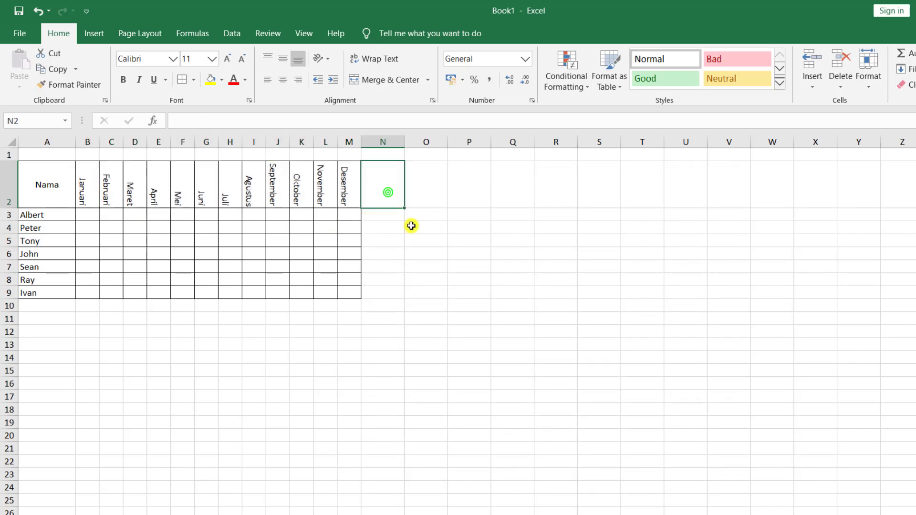
Switch the month headers' orientation from -90 back to 90 degrees in Format Cells.
left_click_drag(89, 186, 345, 199)
right_click(346, 199)
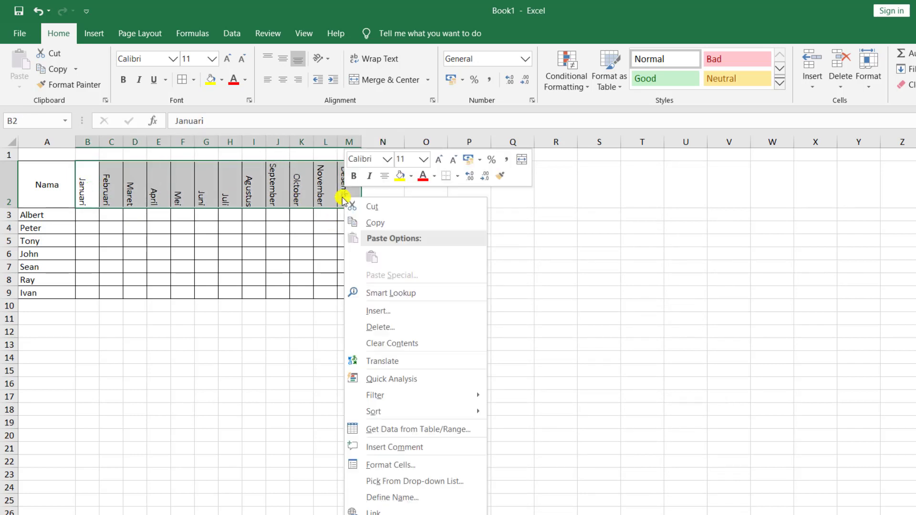
left_click(434, 463)
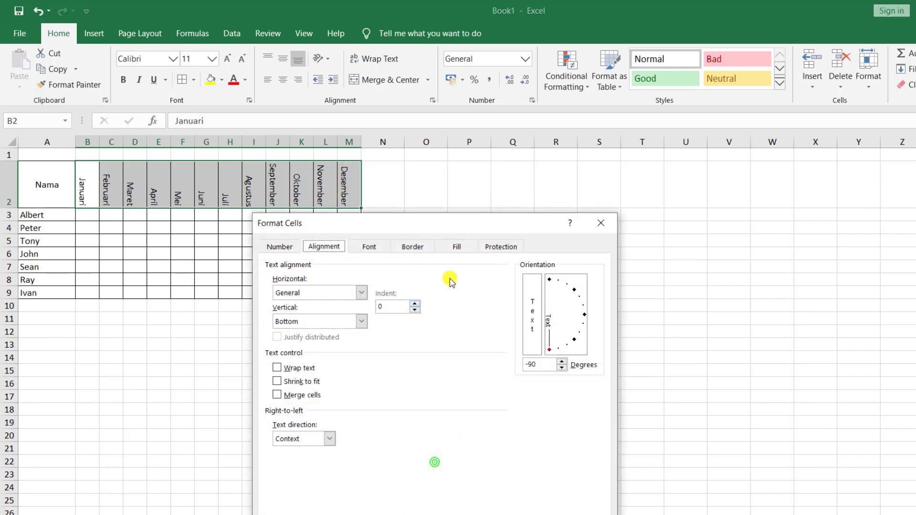
left_click(550, 351)
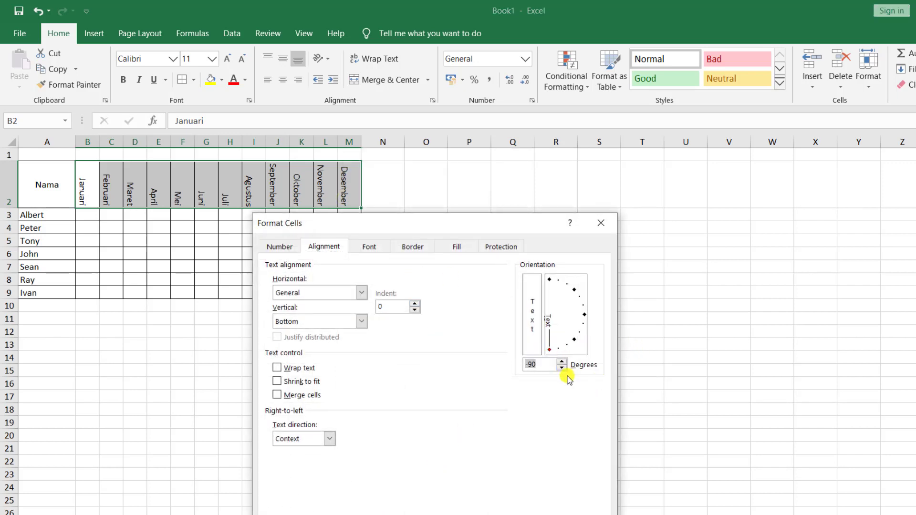
left_click(549, 365)
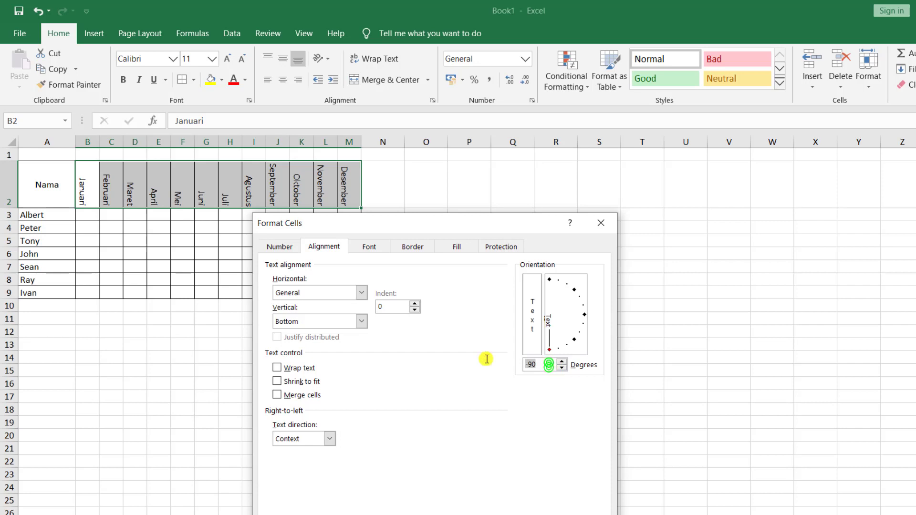
key("Home")
key("Delete")
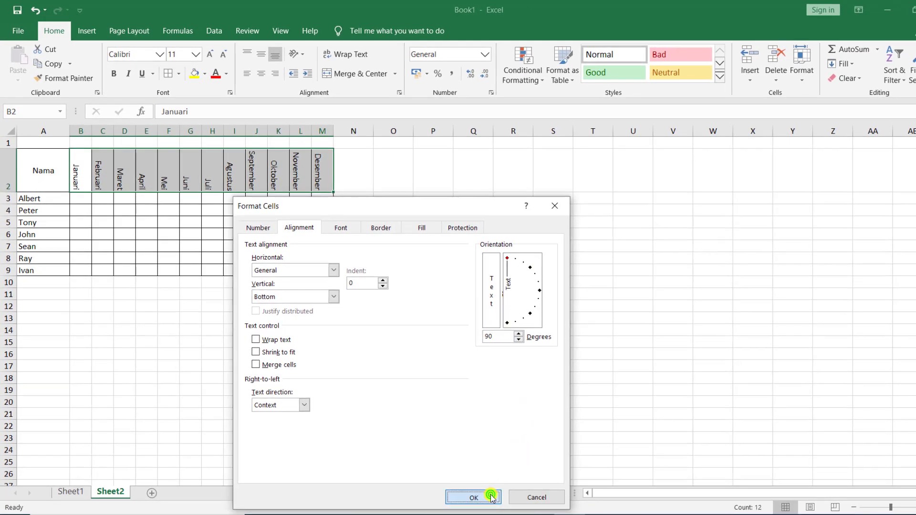
left_click(492, 491)
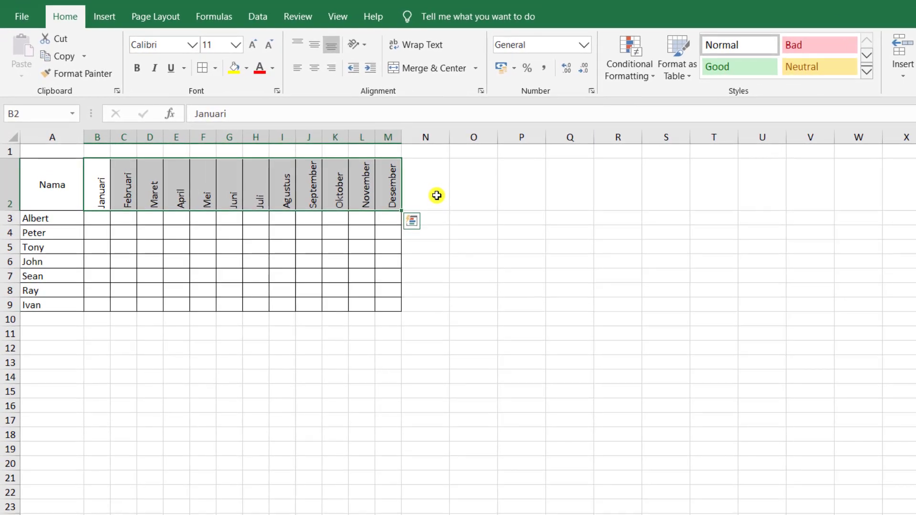
Enter 2021 in N2 and give the N2:N9 block an outside border.
double_click(436, 196)
type("2021")
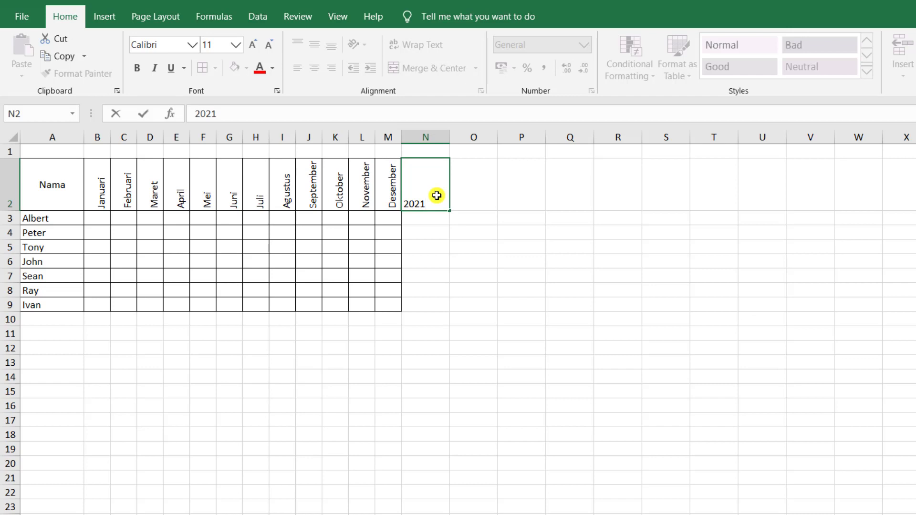
key("Return")
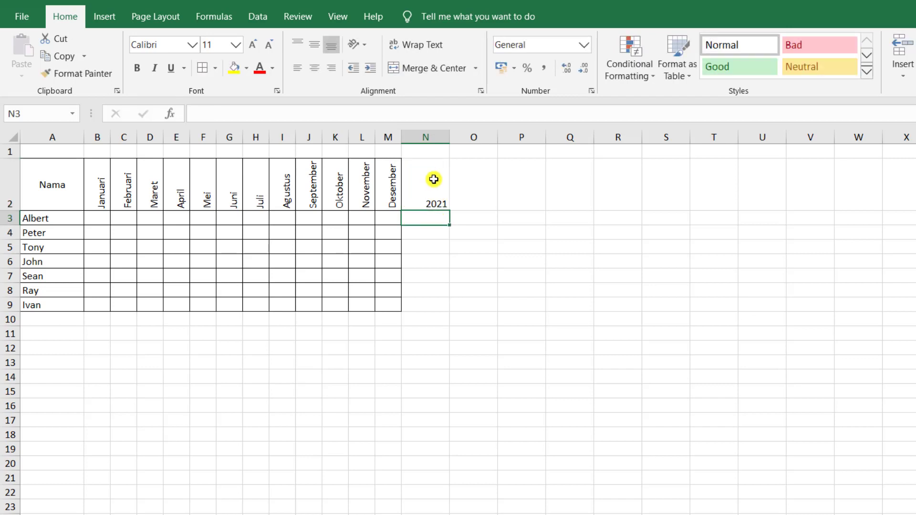
left_click_drag(431, 182, 436, 308)
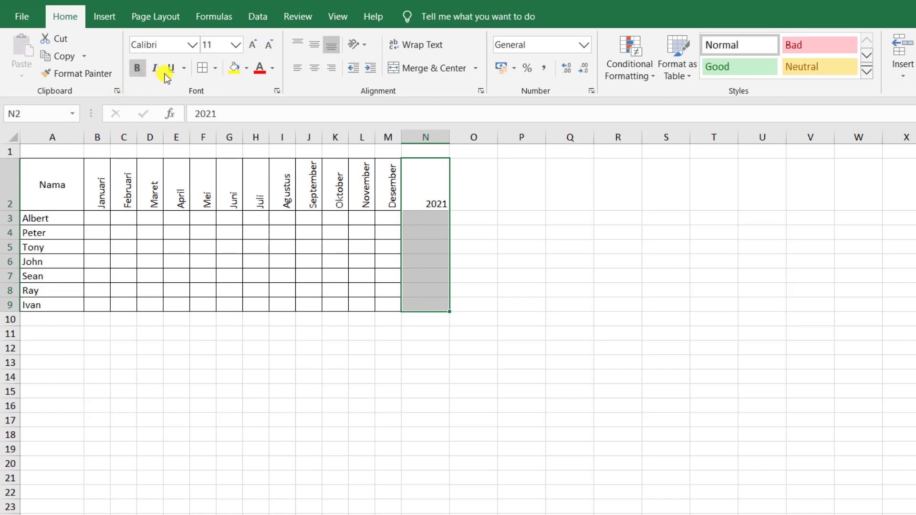
left_click(216, 68)
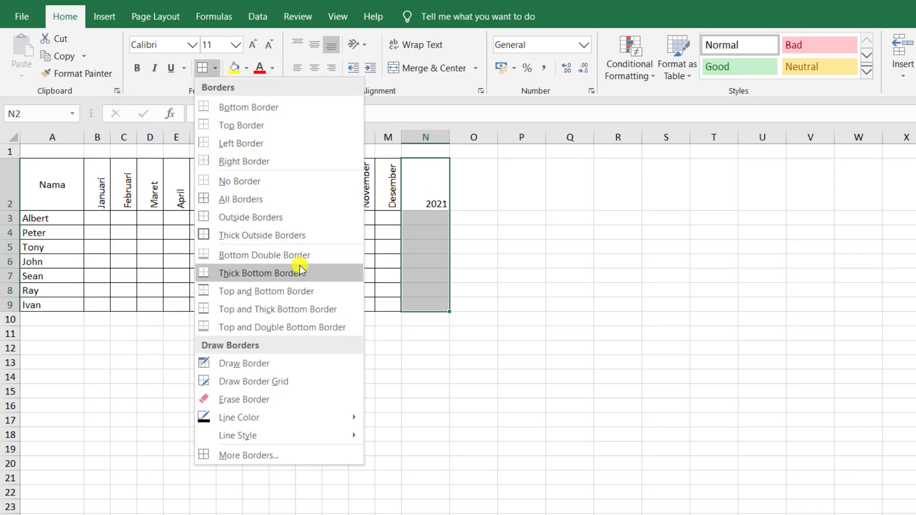
left_click(305, 218)
left_click(574, 273)
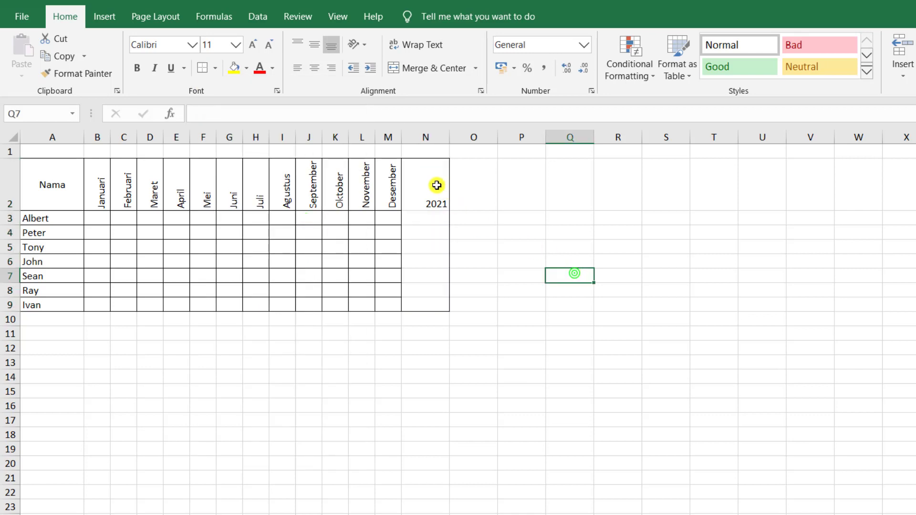
left_click_drag(435, 182, 434, 300)
left_click_drag(436, 306, 436, 306)
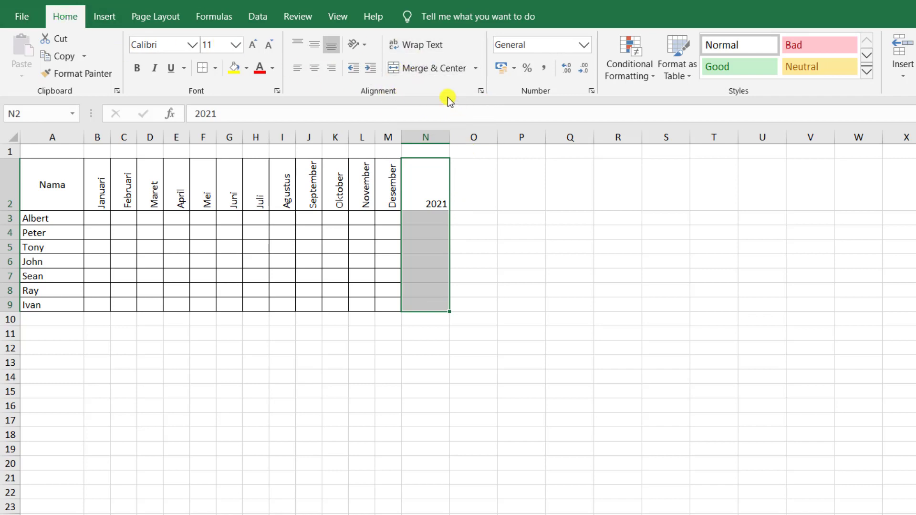
Merge N2:N9 with Merge & Center and middle-align the 2021 label.
left_click(437, 69)
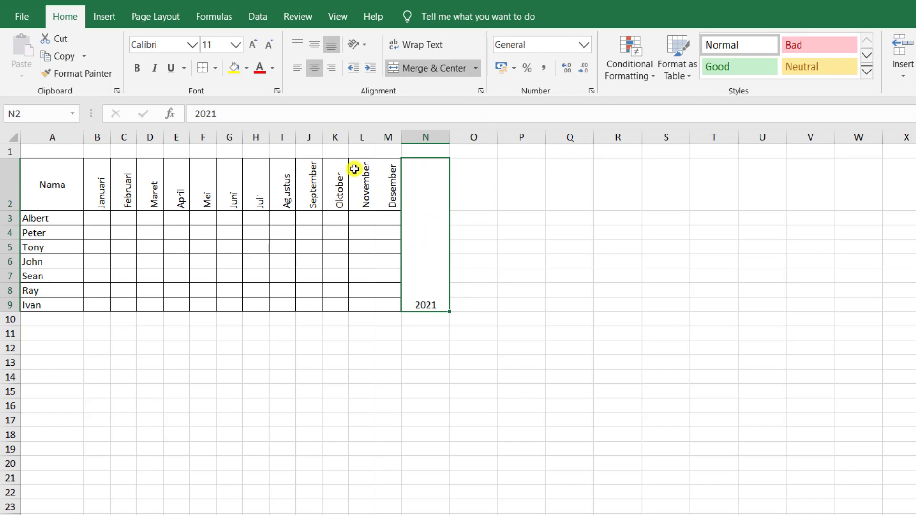
left_click(312, 49)
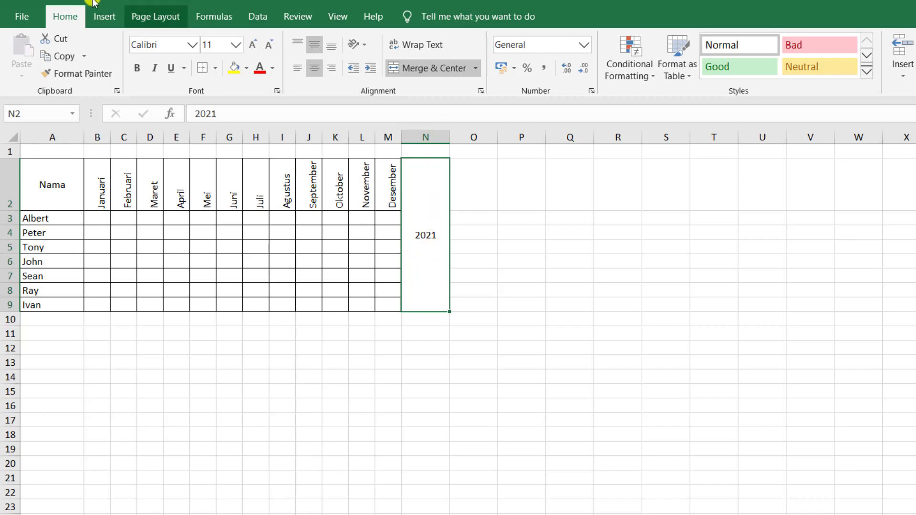
left_click(63, 18)
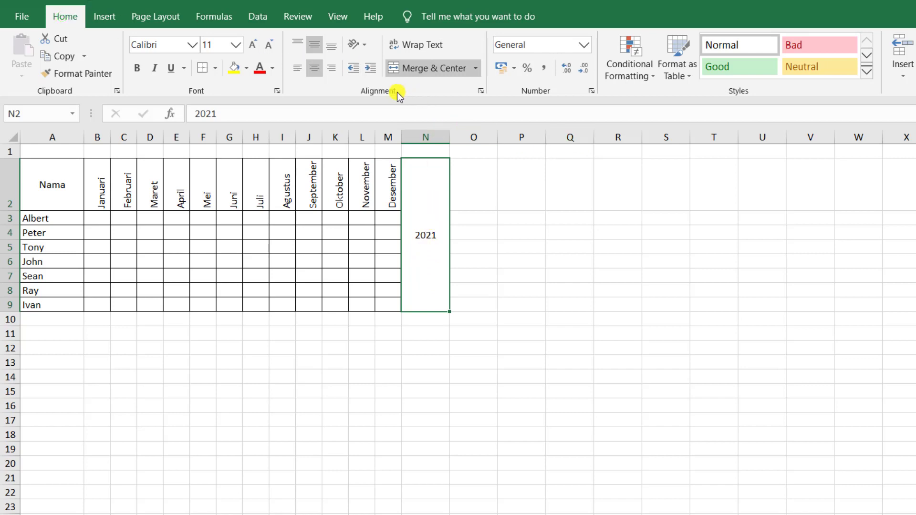
Give the merged 2021 cell the vertical stacked text orientation in Format Cells.
left_click(482, 91)
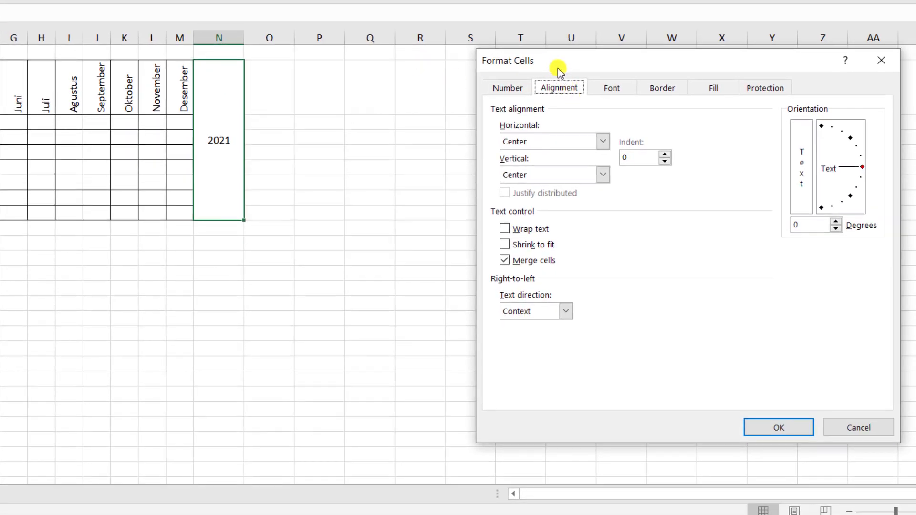
left_click_drag(558, 64, 373, 71)
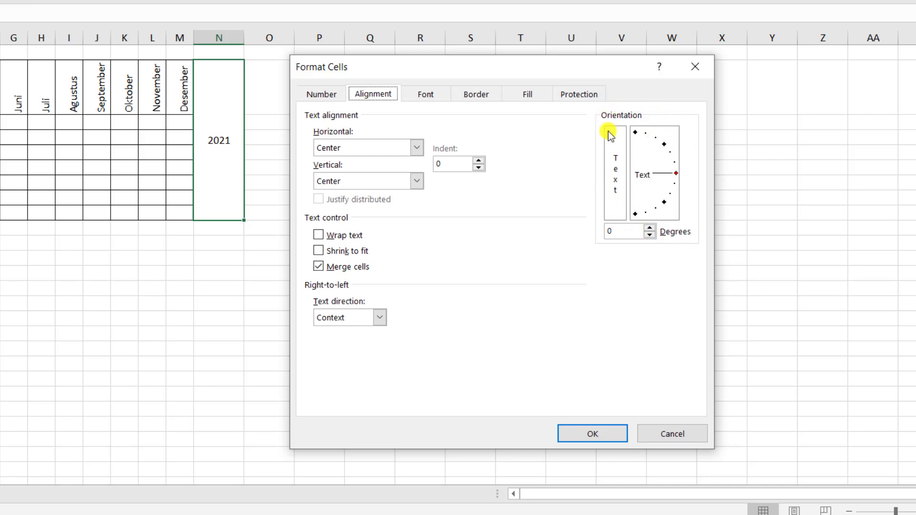
left_click(615, 177)
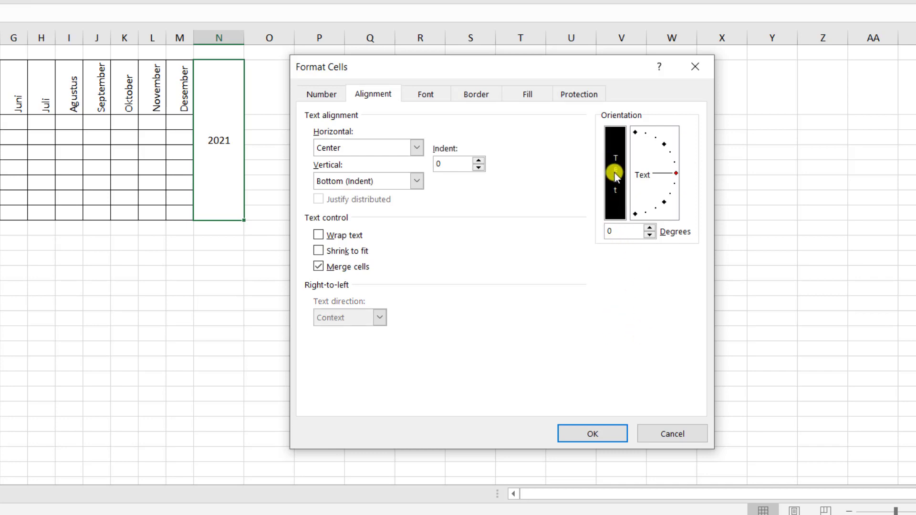
left_click(615, 172)
left_click(618, 184)
left_click(613, 432)
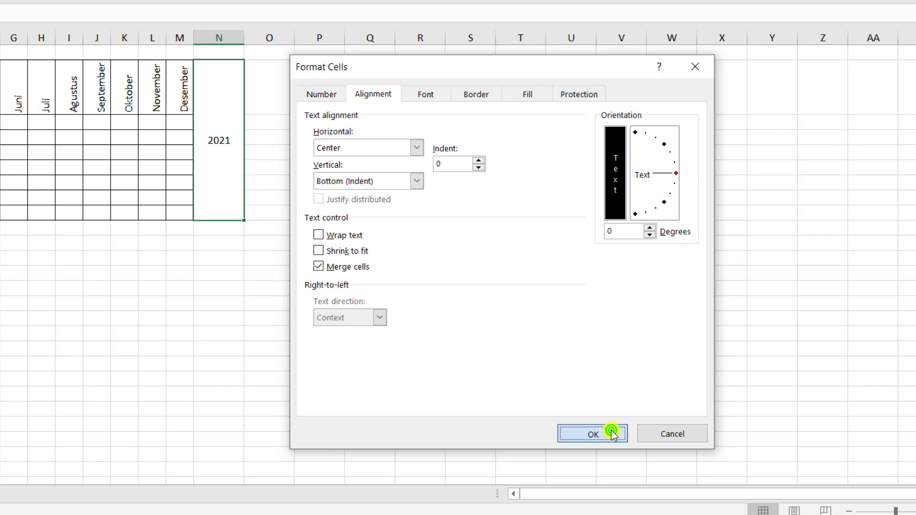
left_click(286, 276)
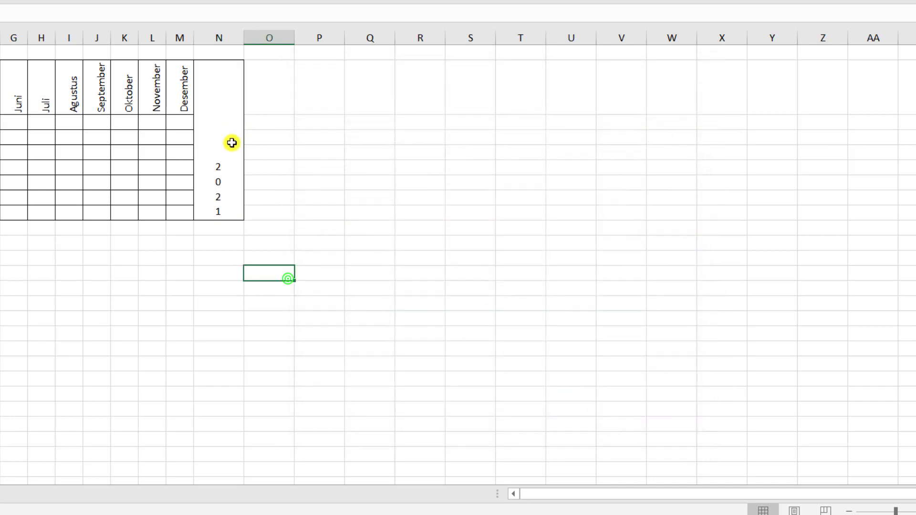
Middle-align the stacked 2021 and narrow column N to match the month columns.
left_click(232, 158)
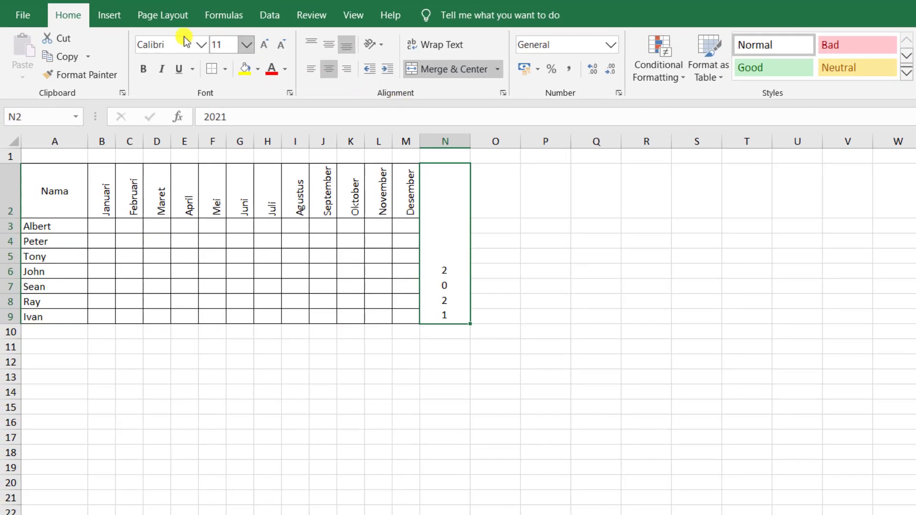
left_click(331, 43)
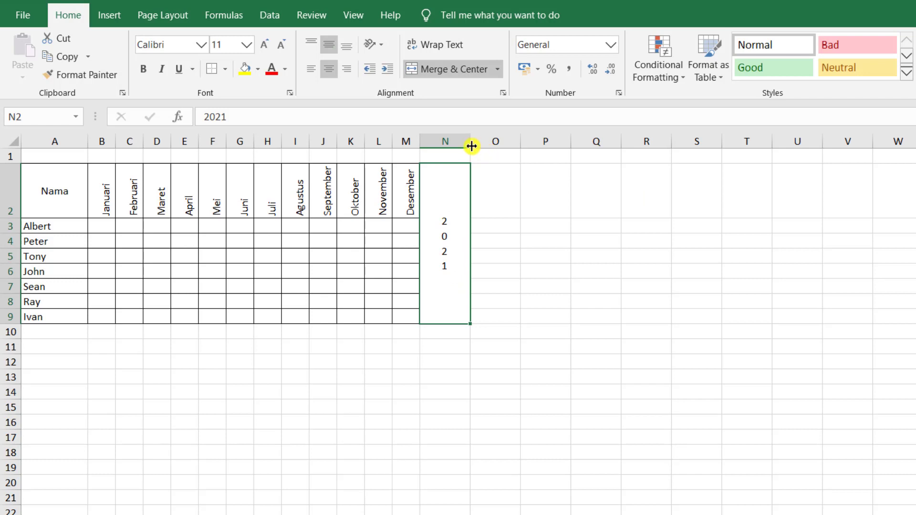
left_click_drag(471, 146, 443, 145)
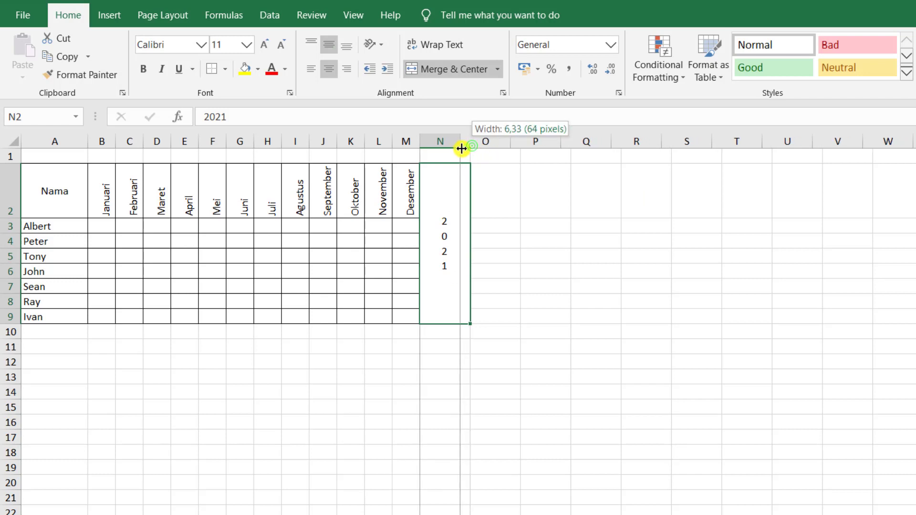
left_click(503, 234)
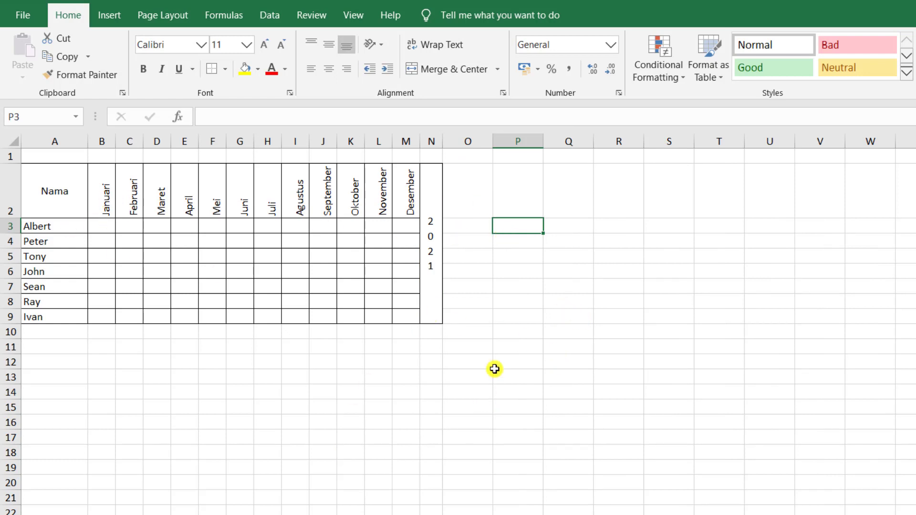
left_click(108, 190)
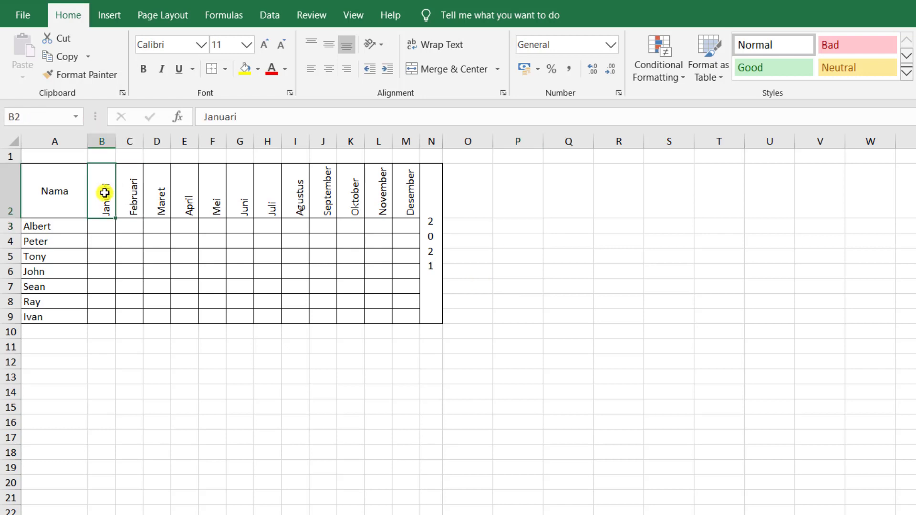
Set the orientation of month headers B2:M2 to 45 degrees in the Alignment settings.
left_click_drag(105, 192, 398, 206)
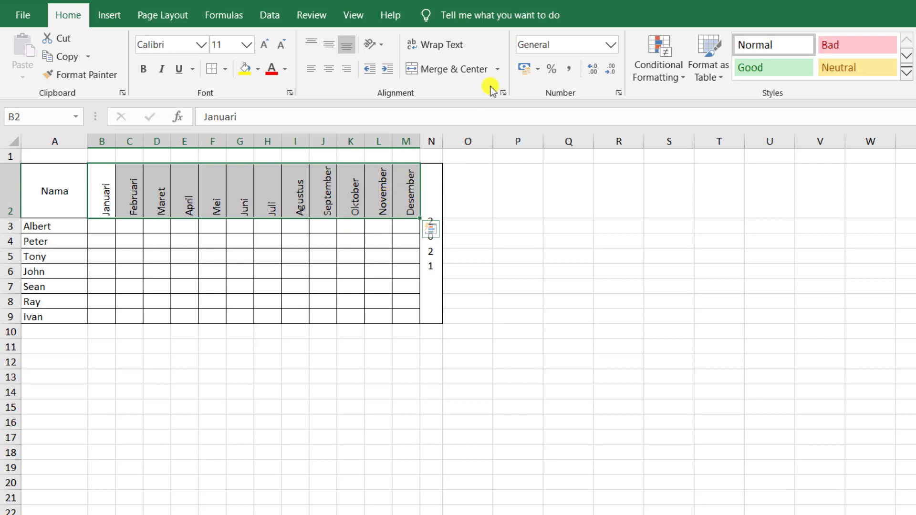
left_click(504, 93)
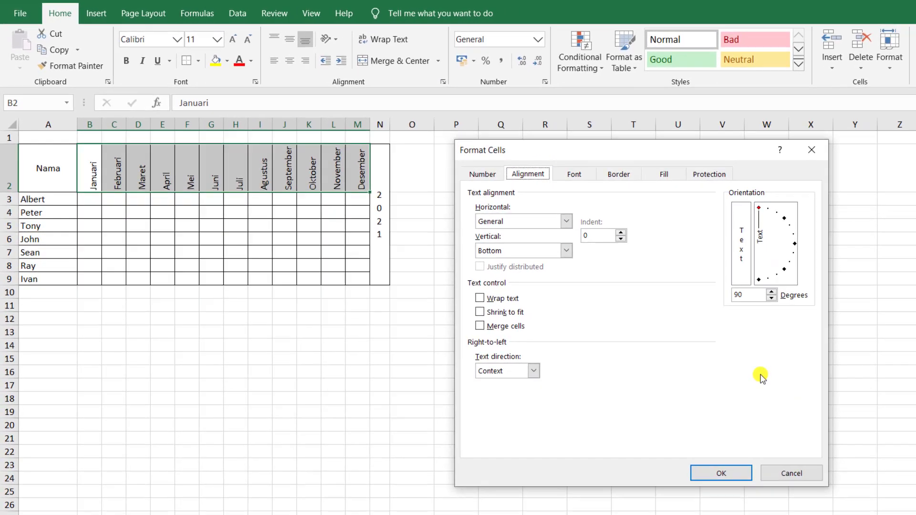
left_click(750, 206)
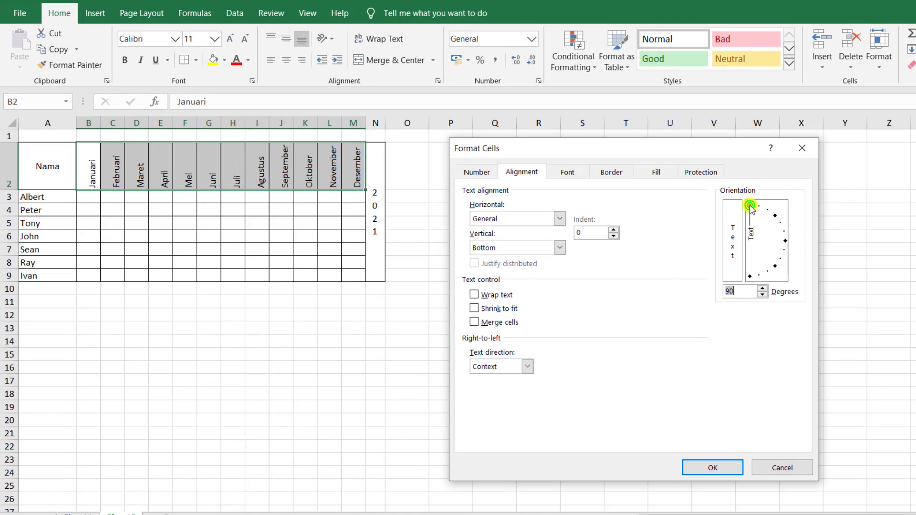
left_click_drag(750, 205, 774, 218)
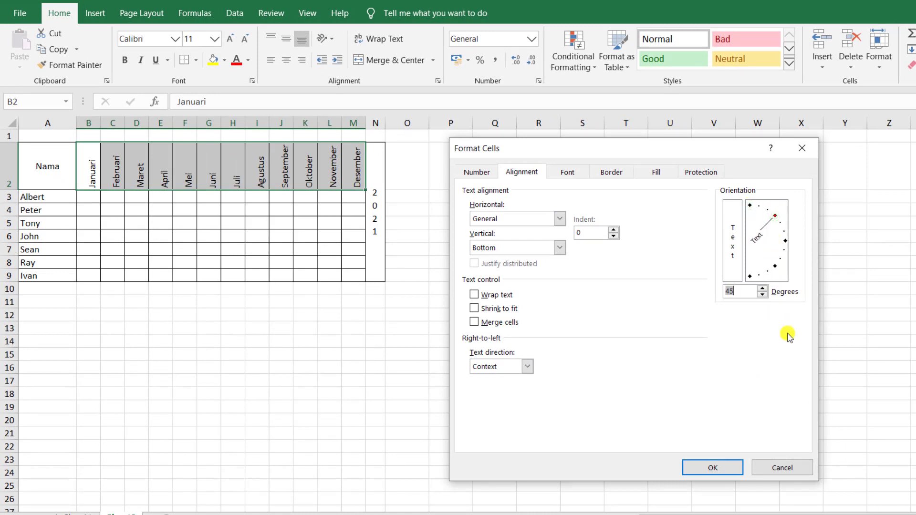
left_click(710, 467)
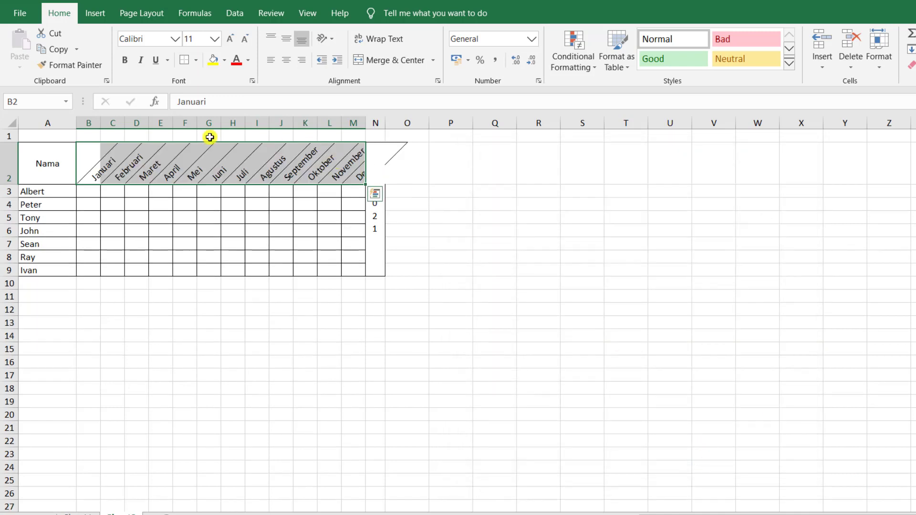
left_click(447, 310)
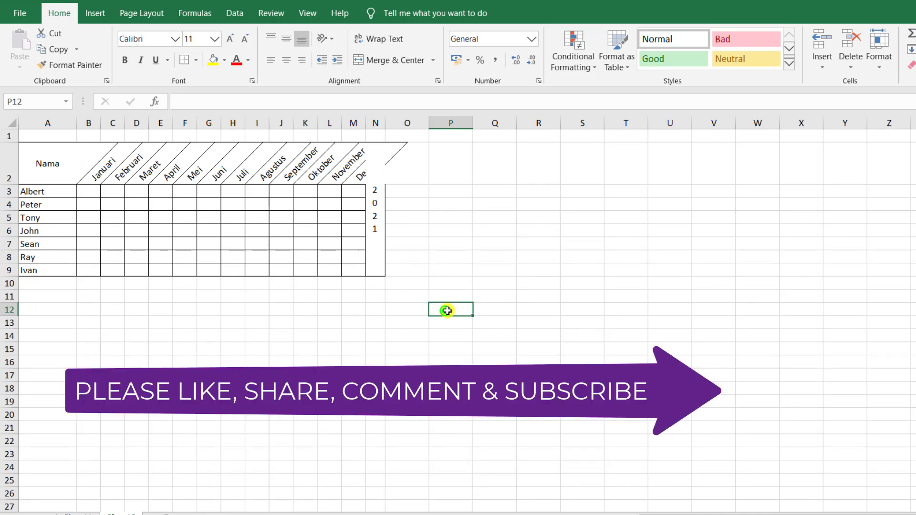